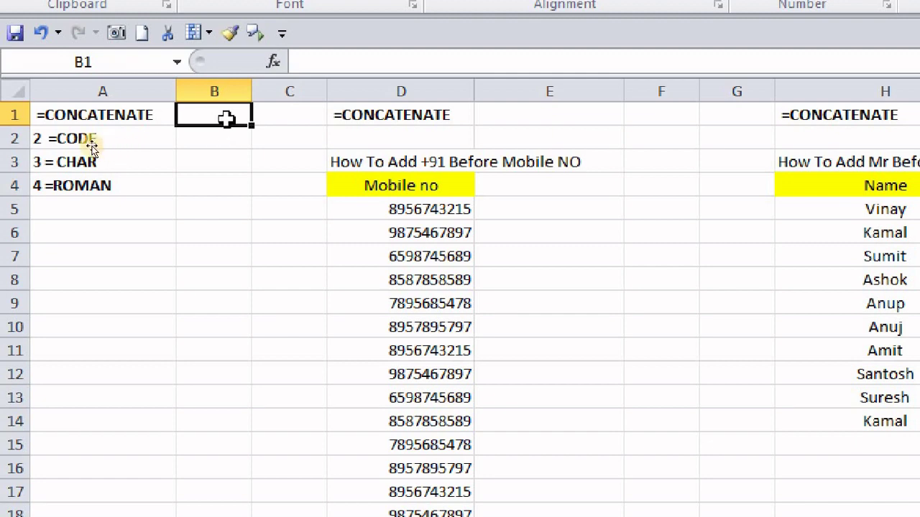
Point out the CONCATENATE and CODE topic cells and the Mobile no heading
left_click_drag(140, 114, 125, 189)
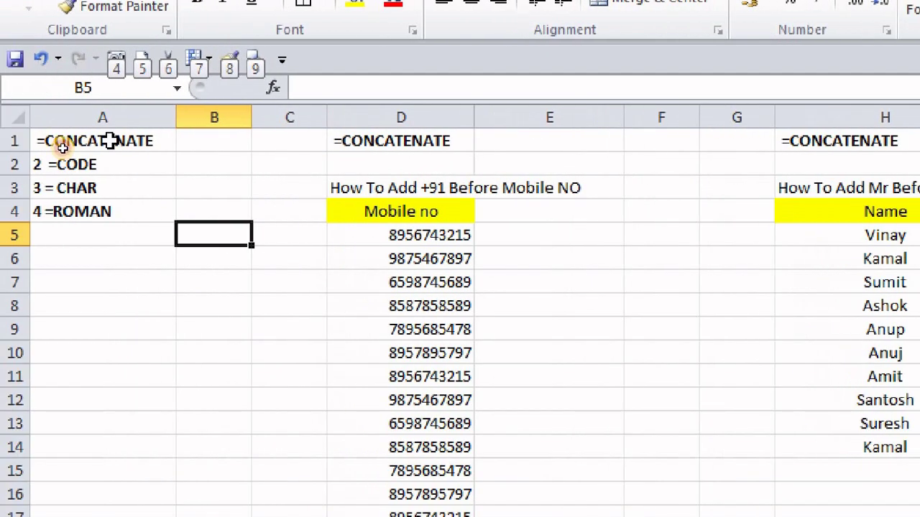
left_click(119, 138)
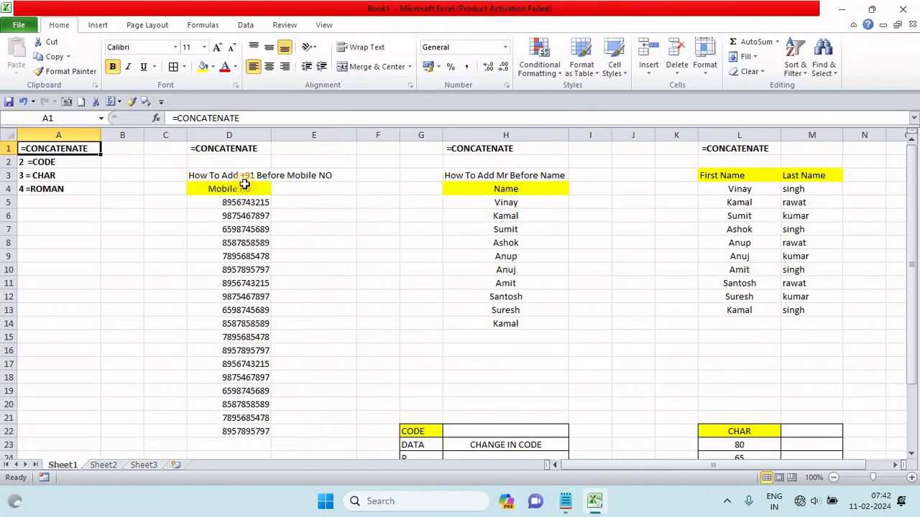
left_click(247, 187)
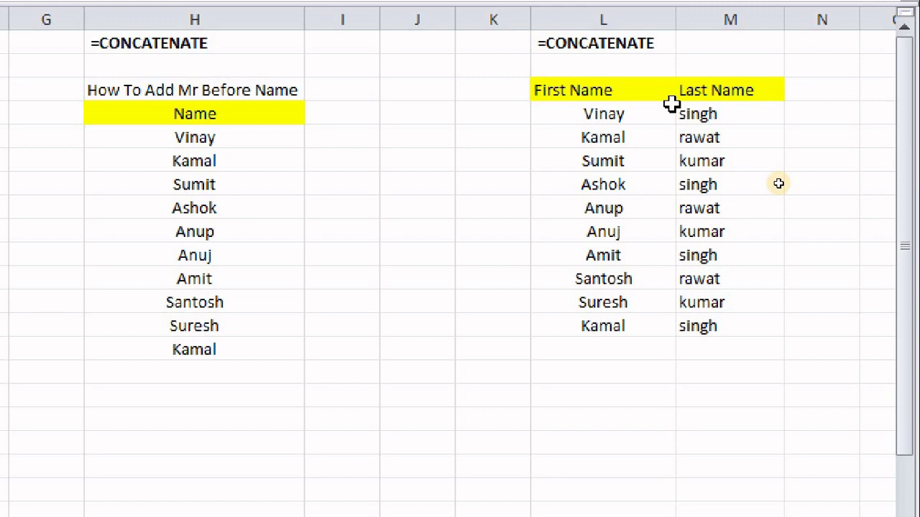
left_click(562, 189)
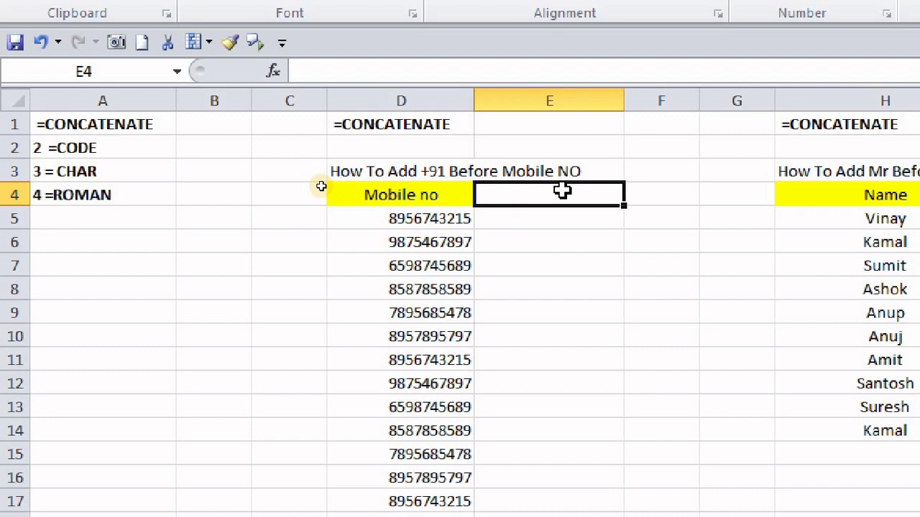
key("Return")
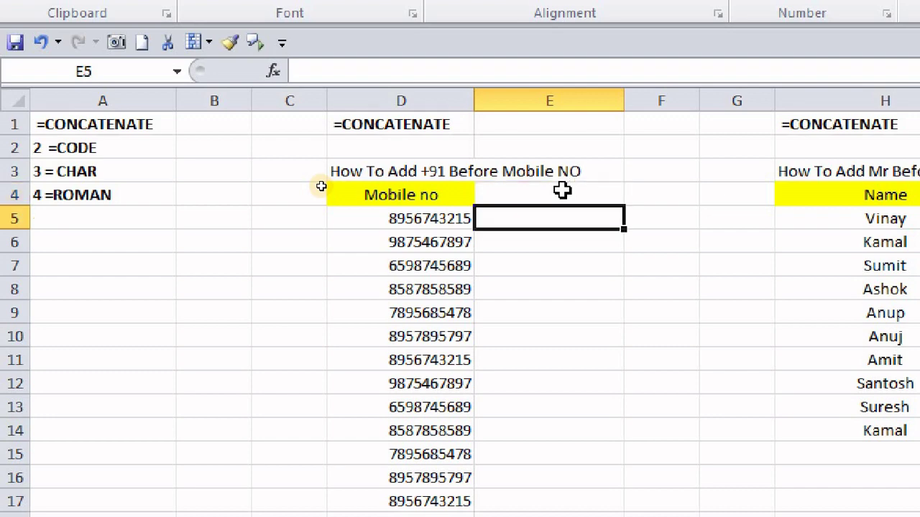
type("=")
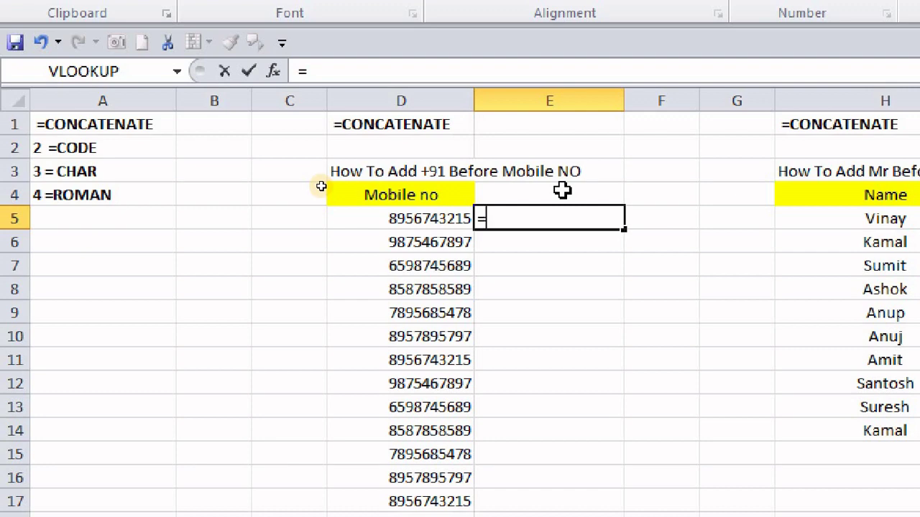
type("CON")
key("Tab")
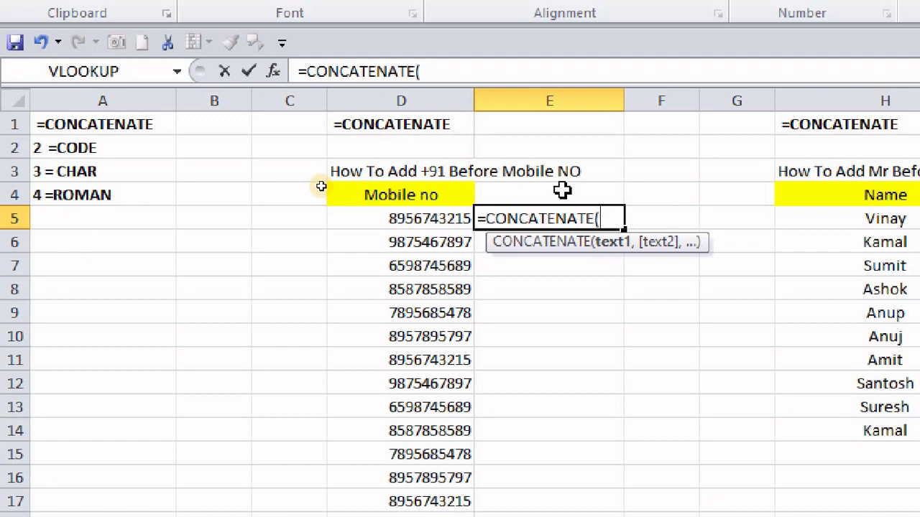
type("\"+")
type("91\"")
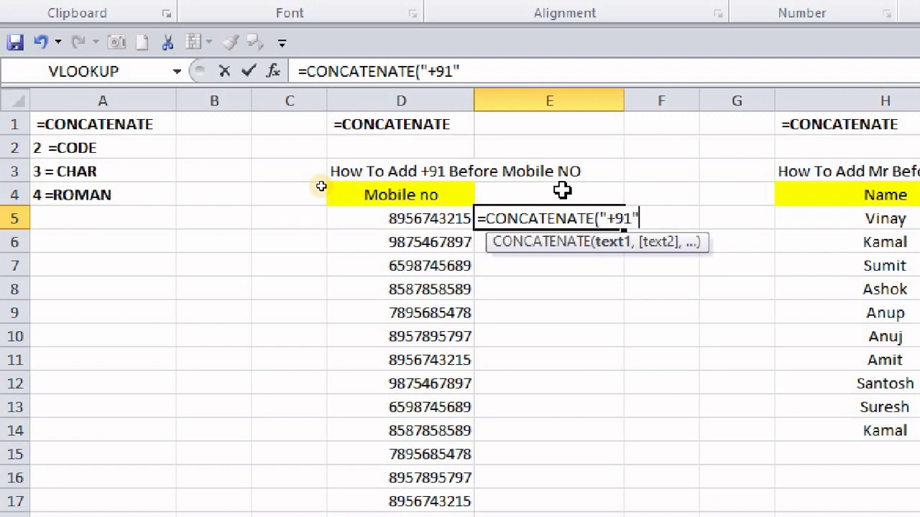
type(",")
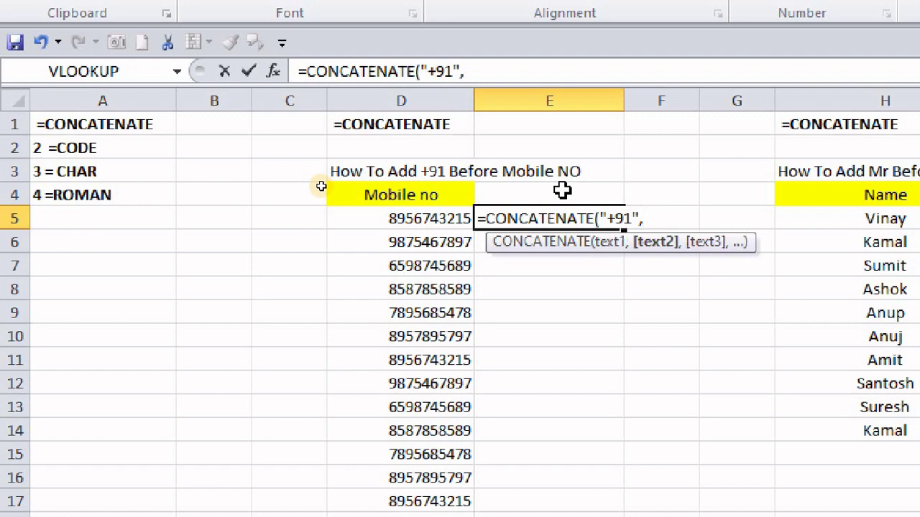
left_click(401, 216)
type(")")
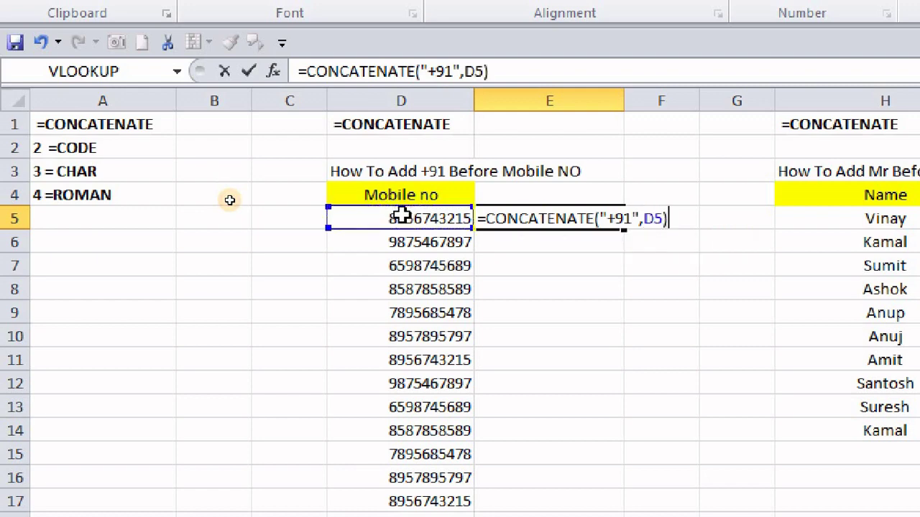
key("Return")
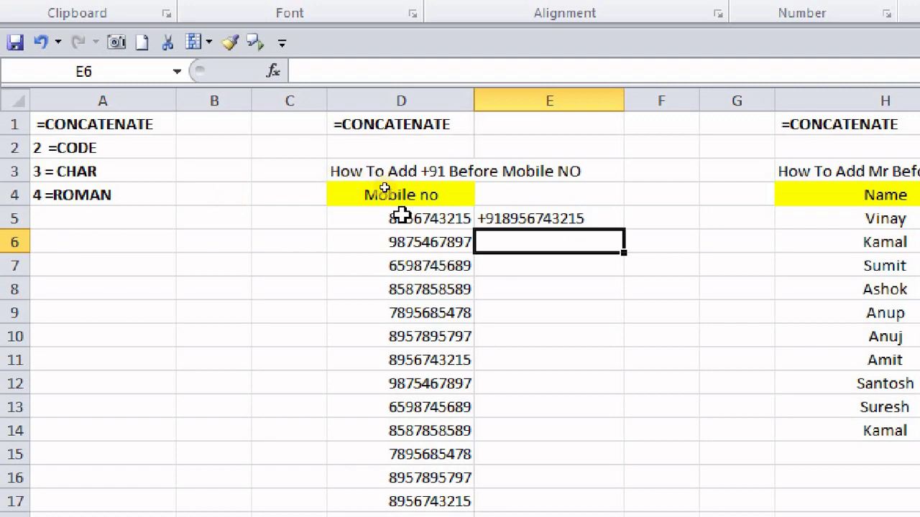
Copy the +91 formula from E5 down to E22 for every mobile number
left_click(564, 217)
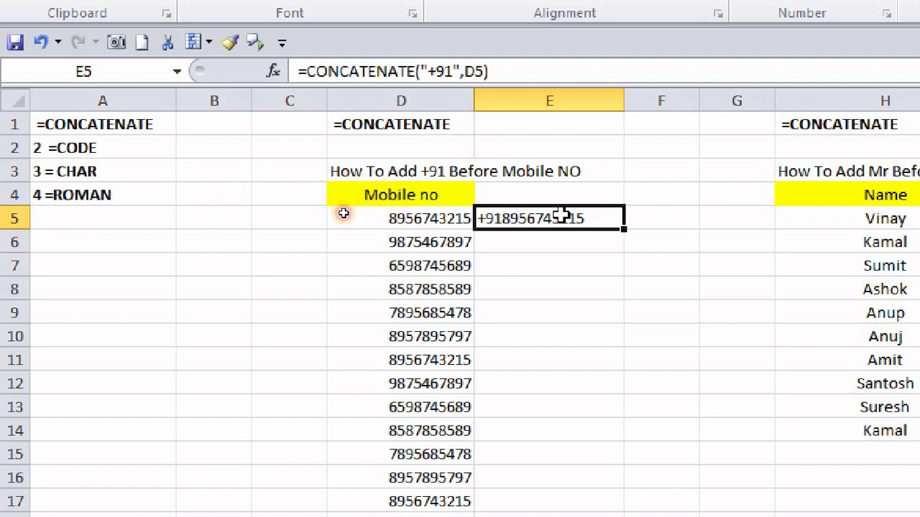
double_click(624, 229)
scroll(546, 282, "down", 1)
scroll(546, 281, "down", 2)
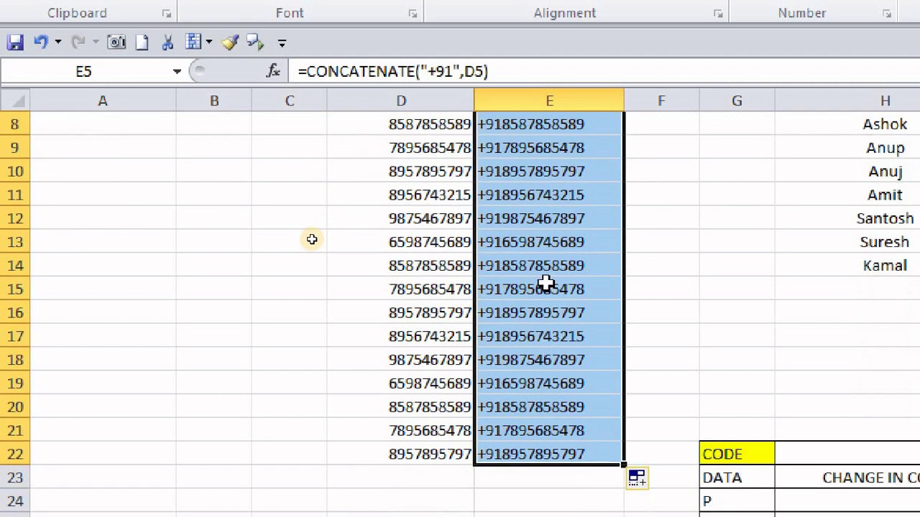
scroll(547, 284, "up", 3)
left_click(539, 209)
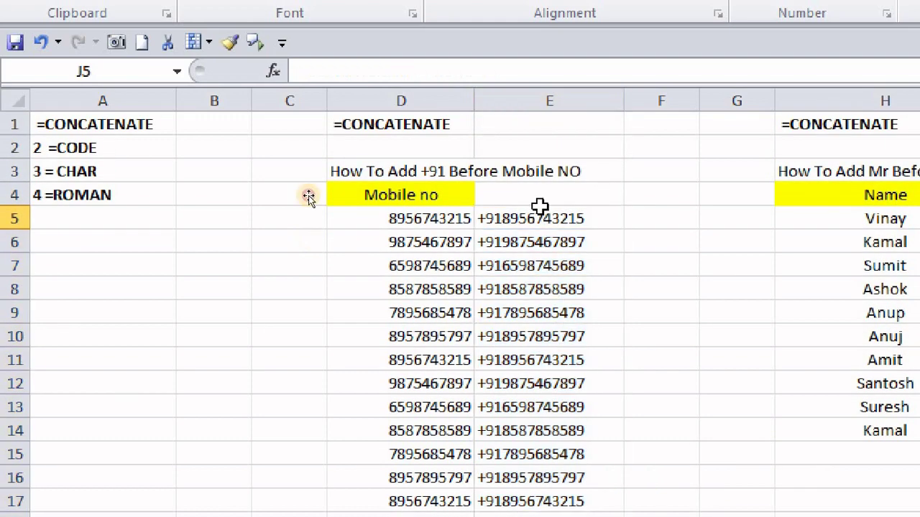
key("Right")
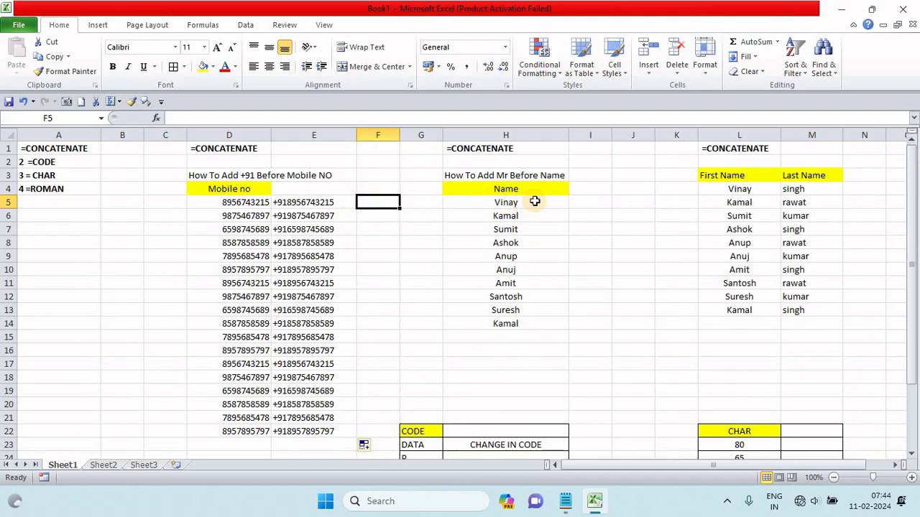
left_click(535, 202)
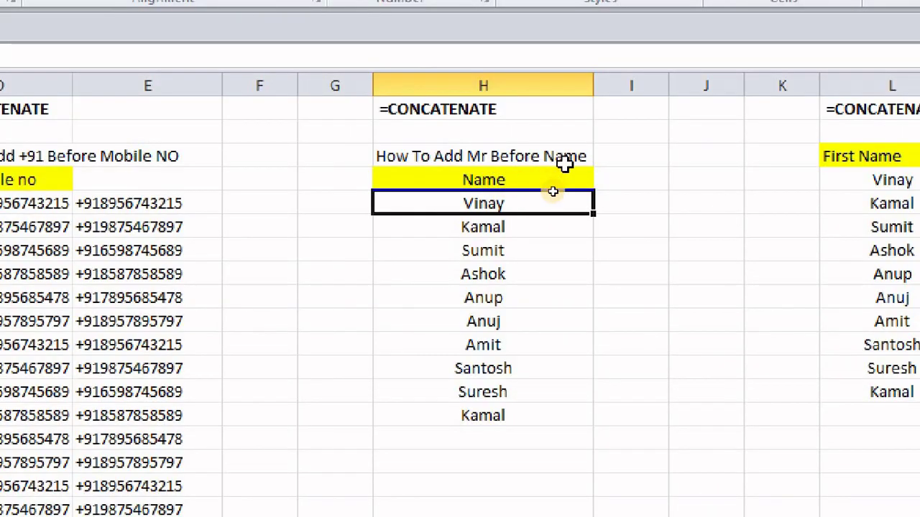
Widen column I and enter =CONCATENATE("Mr ",H5) in I5 to show Mr Vinay
left_click(631, 203)
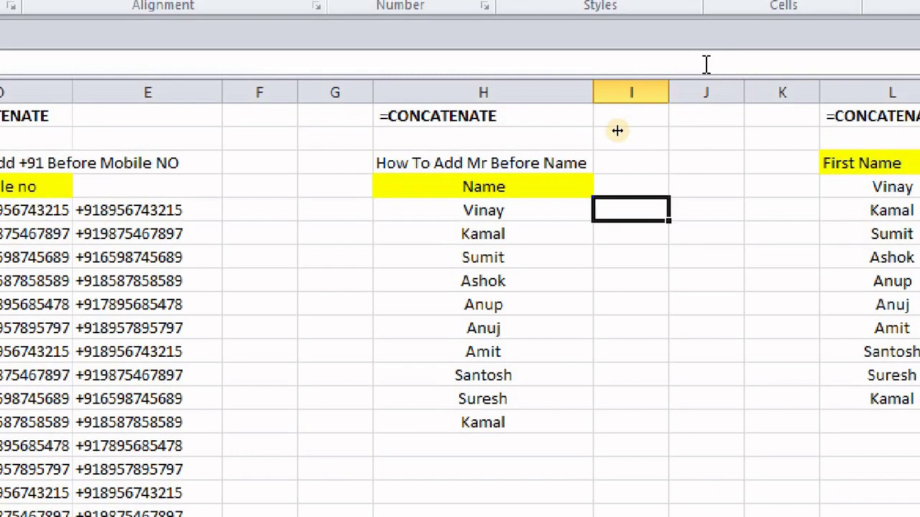
left_click_drag(668, 86, 715, 85)
type("=")
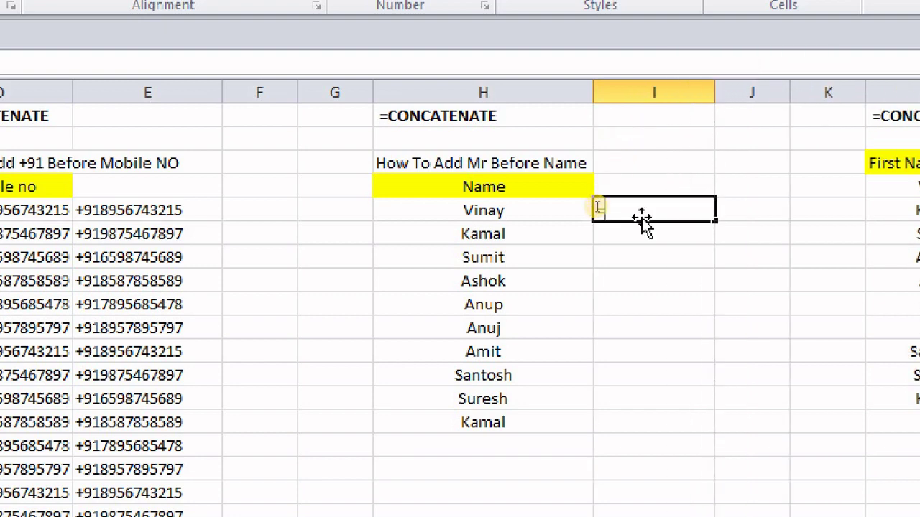
type("CON")
key("Tab")
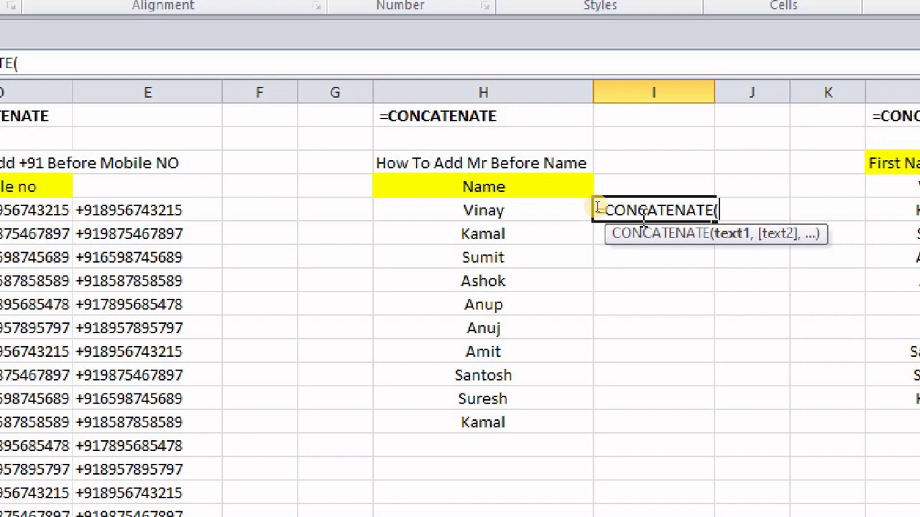
type("\"")
type("Mr ")
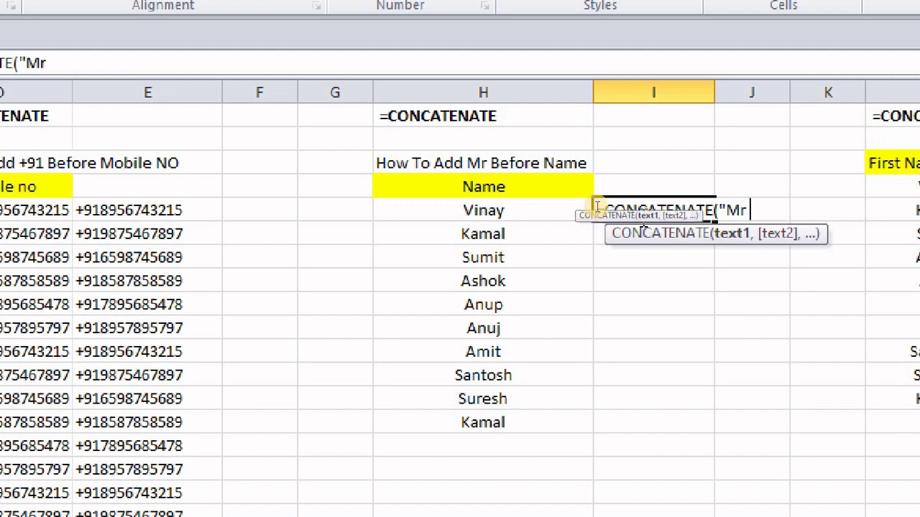
type("\",")
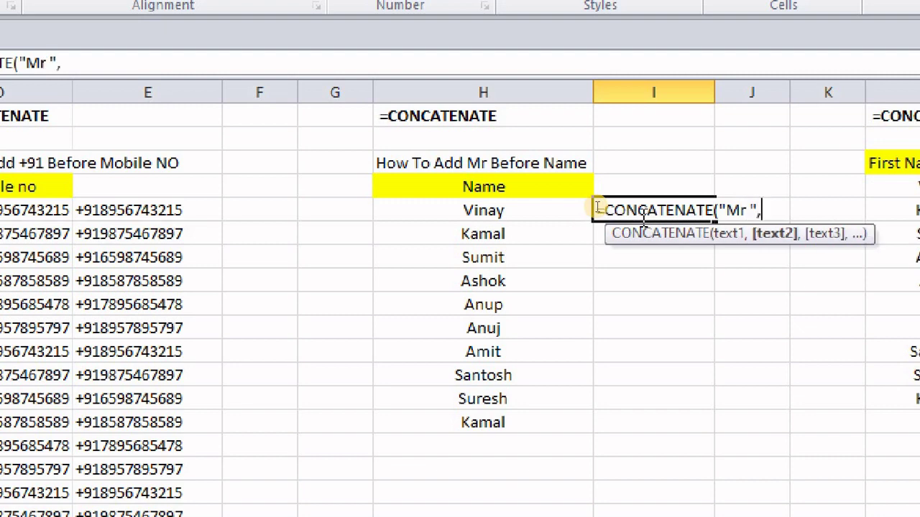
left_click(500, 208)
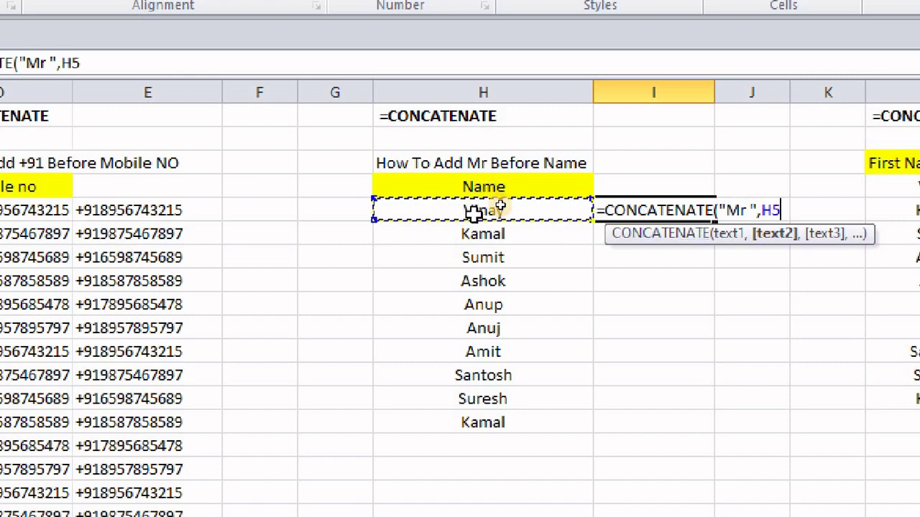
type(")")
key("Return")
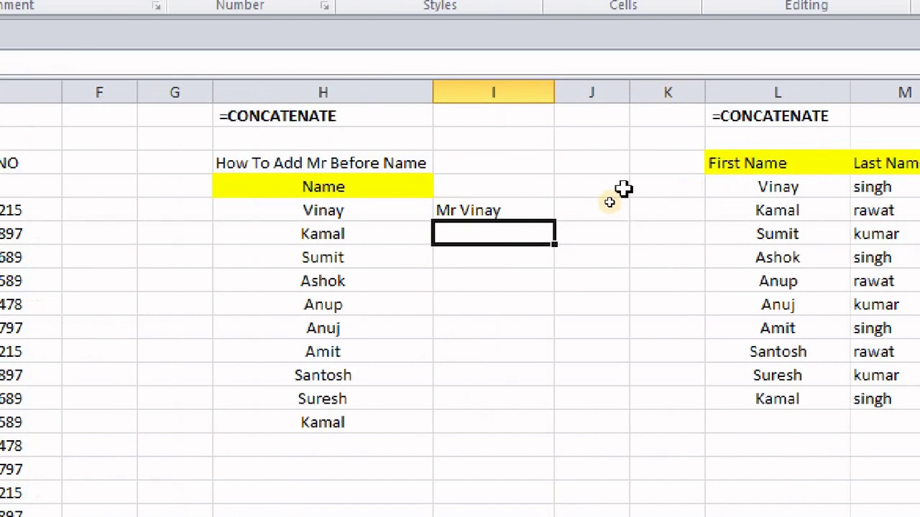
Fill the Mr-prefix formula down I5:I14, then move to N4 beside the first and last names
left_click(502, 209)
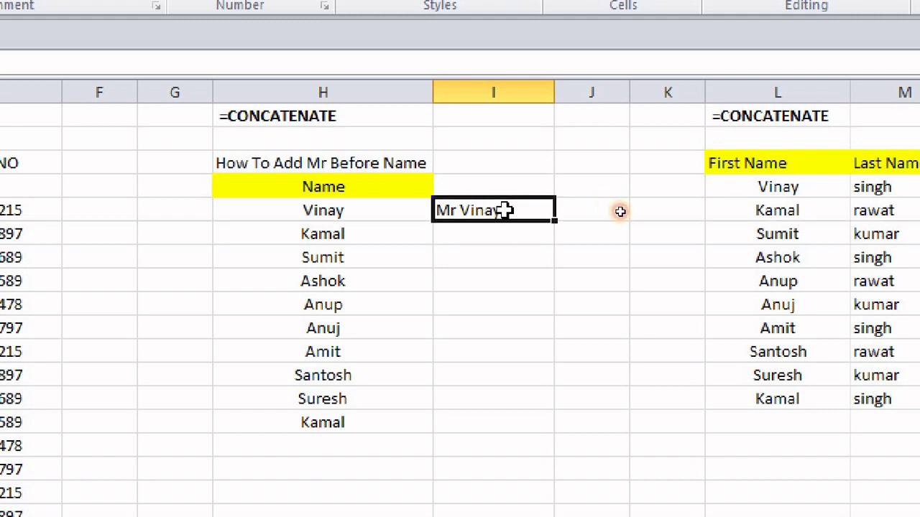
double_click(554, 221)
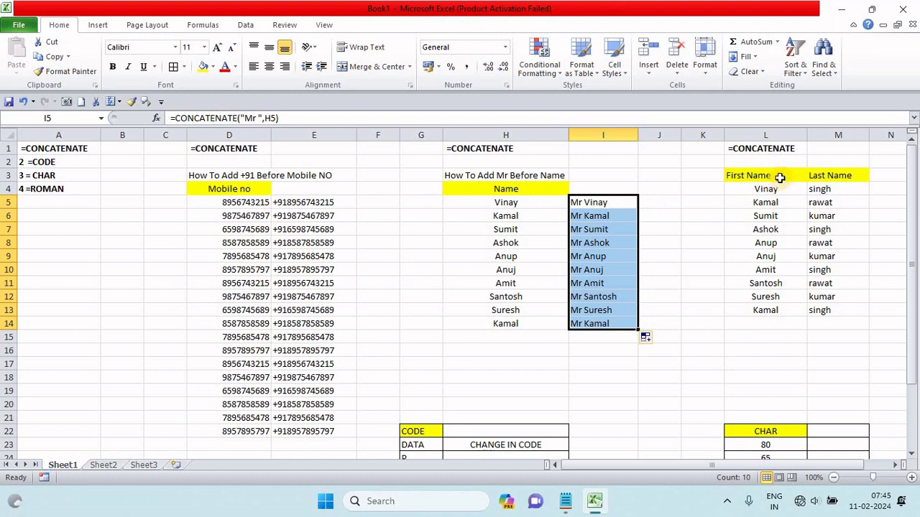
left_click_drag(779, 178, 789, 310)
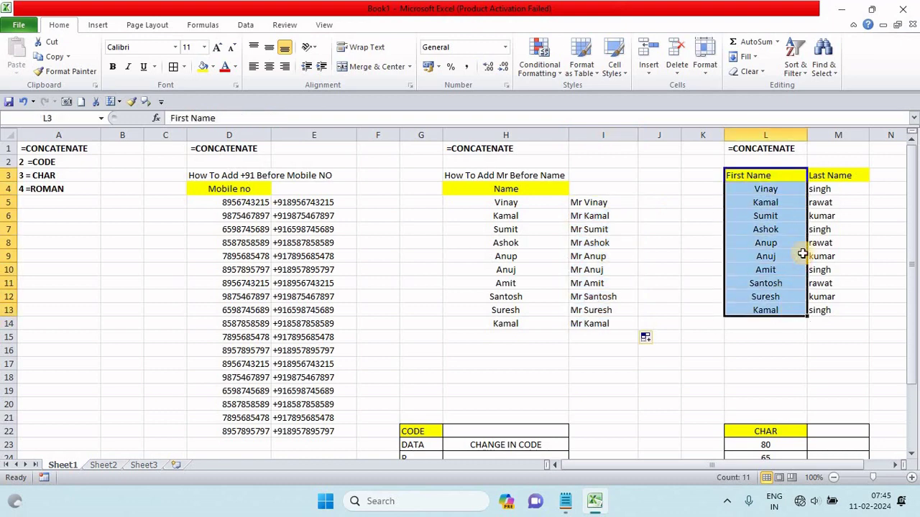
left_click(875, 176)
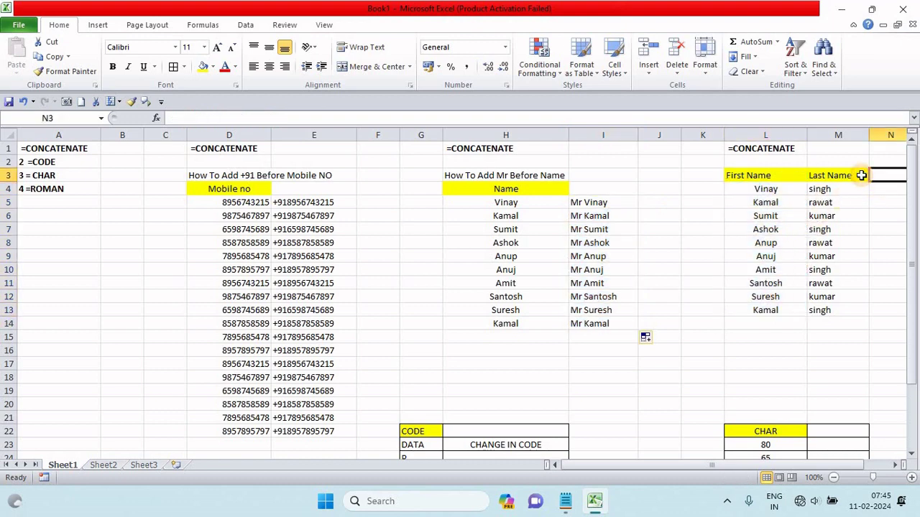
scroll(861, 175, "right", 3)
key("Return")
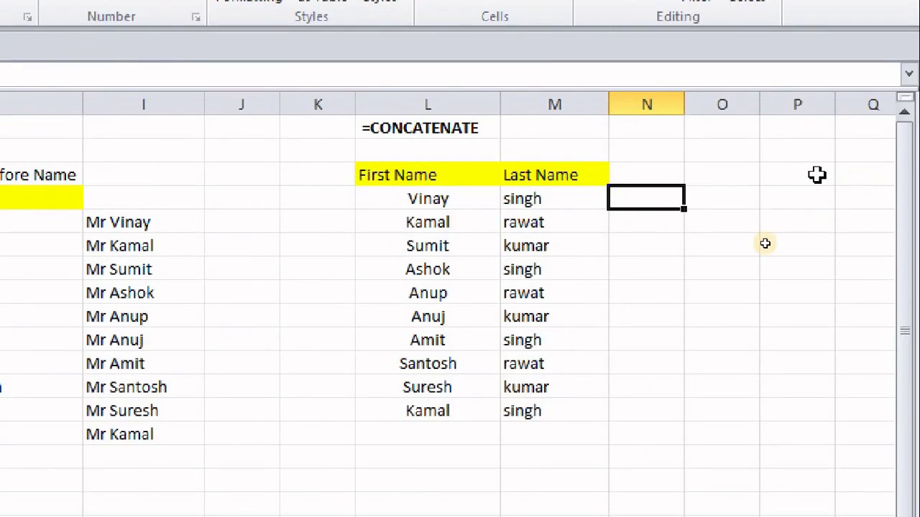
left_click(589, 282)
left_click(649, 192)
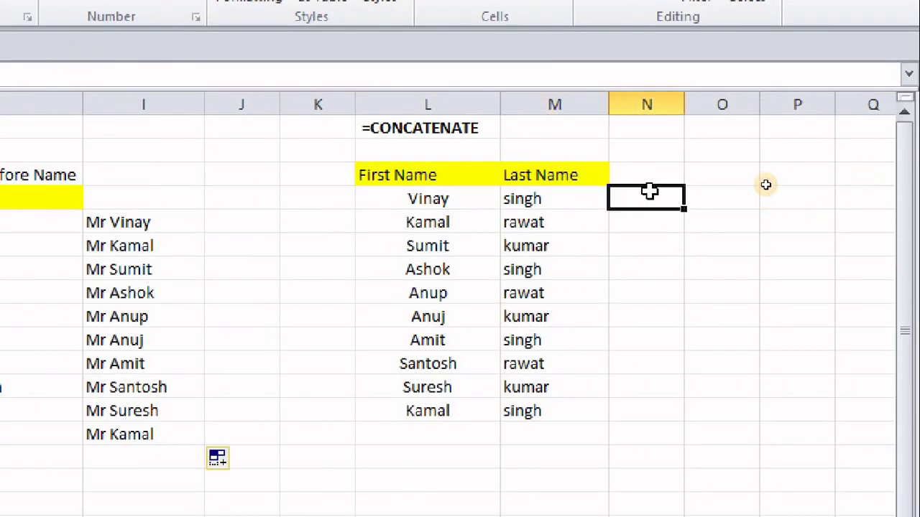
type("=CON")
key("Tab")
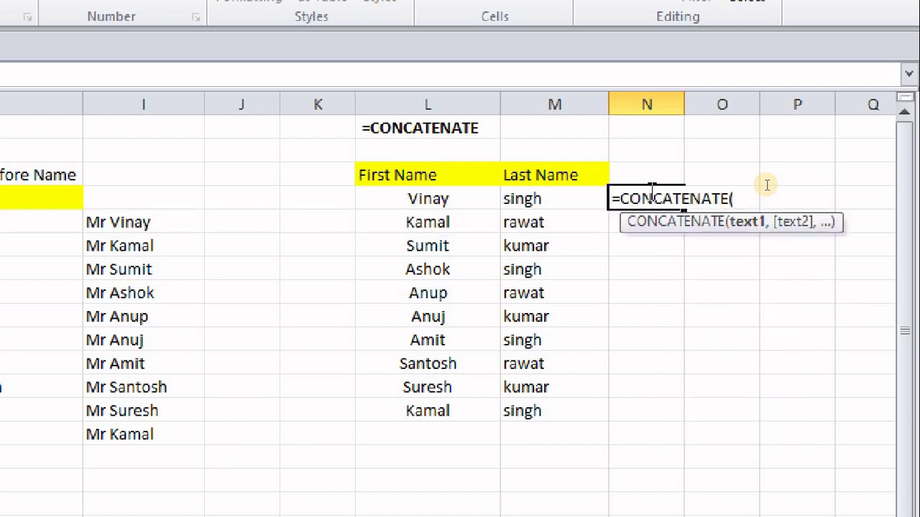
left_click(431, 197)
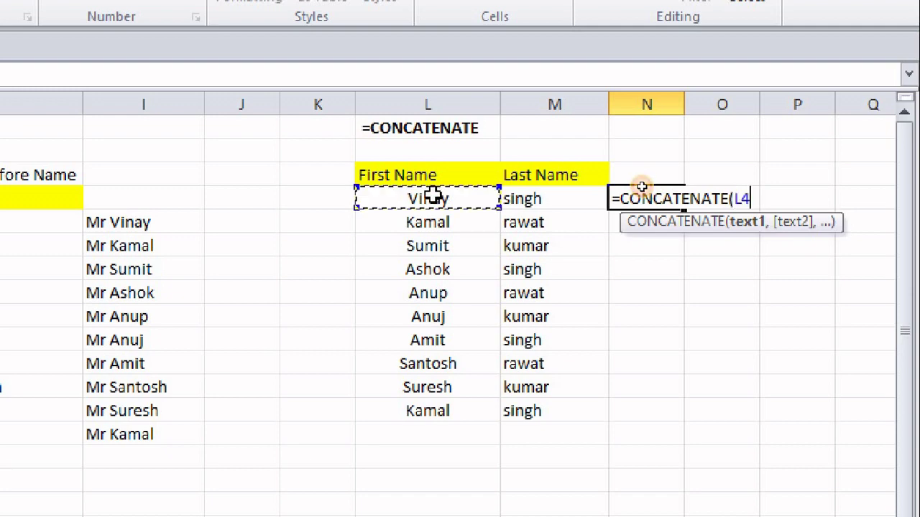
type(",")
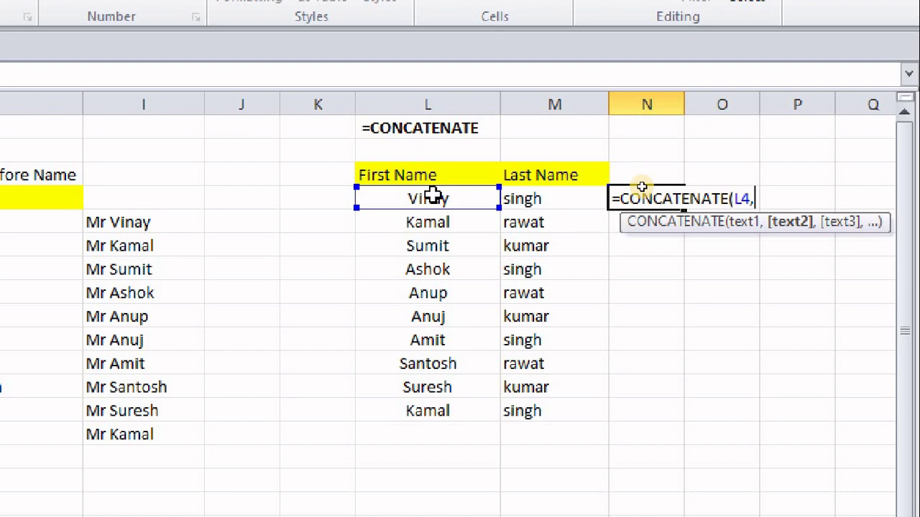
type("\"")
type(" \",")
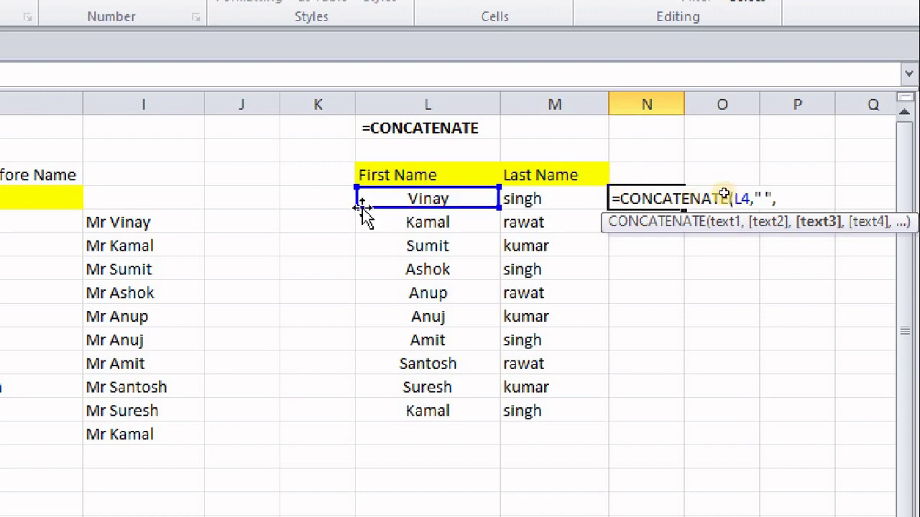
left_click(573, 201)
type(")")
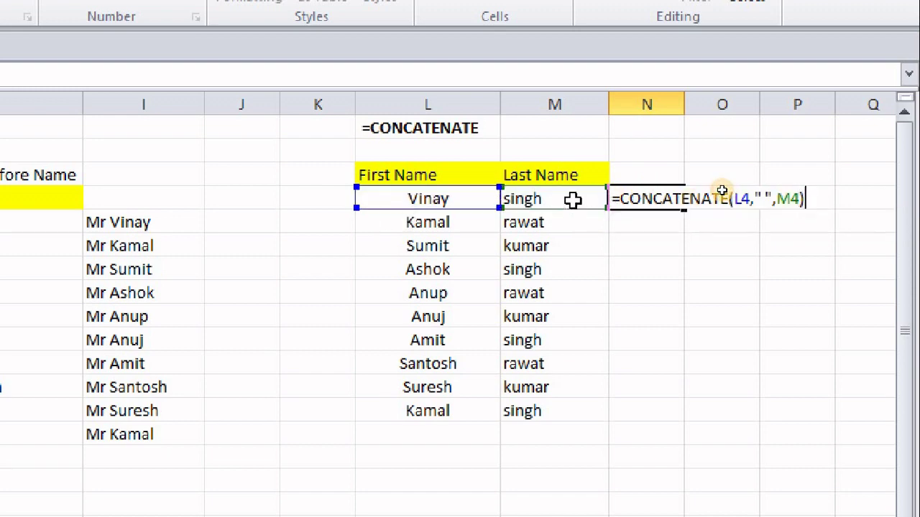
key("Return")
left_click(676, 194)
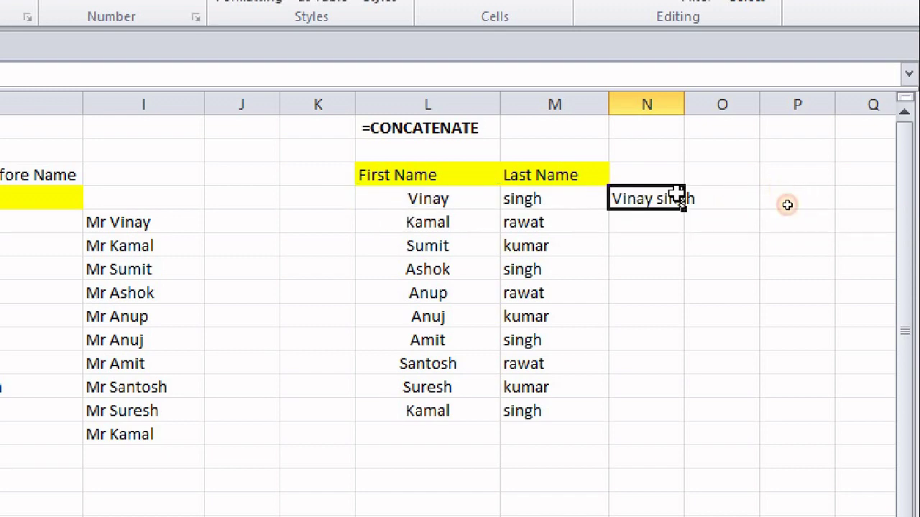
double_click(685, 209)
left_click(776, 237)
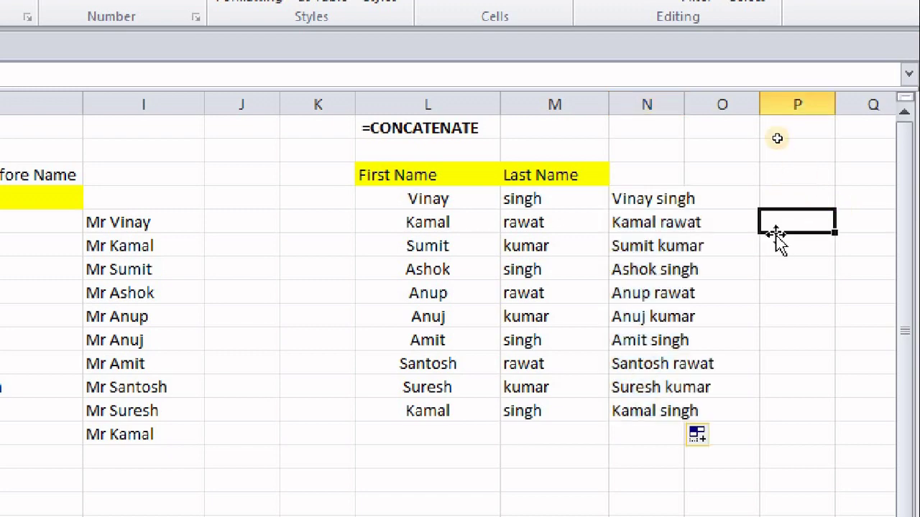
double_click(684, 104)
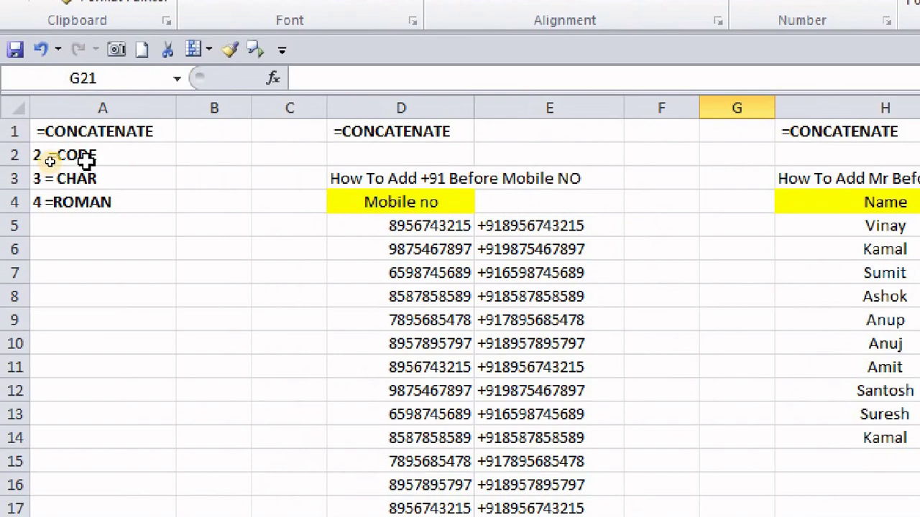
Go to the CODE example table and mark the DATA letters P–J and their CHANGE IN CODE cells
left_click(49, 161)
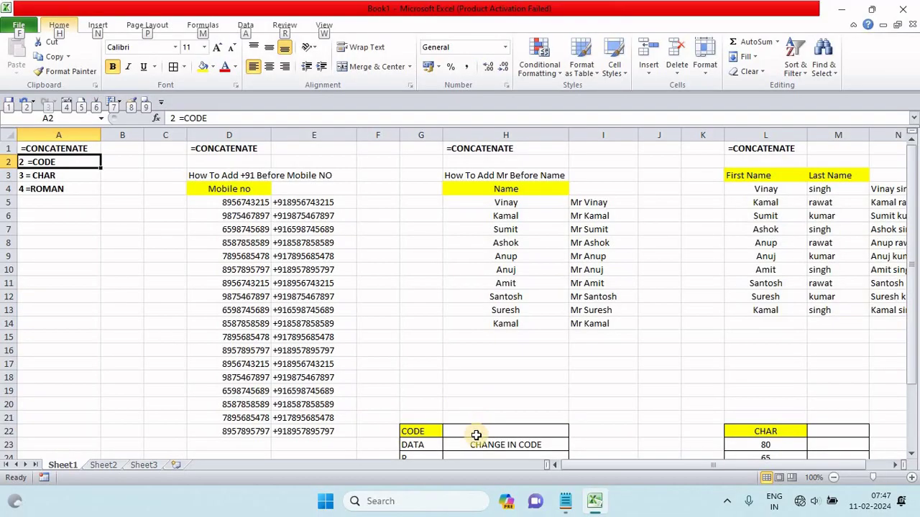
left_click(476, 433)
scroll(476, 433, "down", 2)
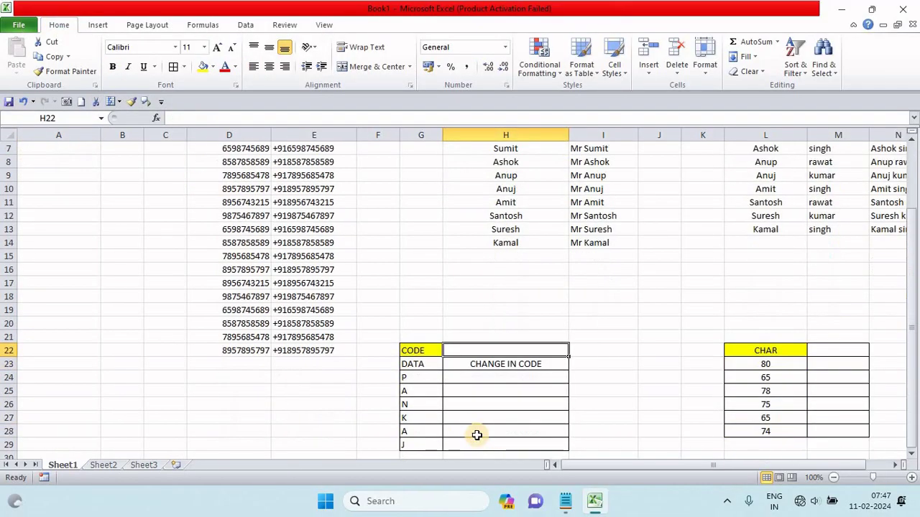
scroll(476, 433, "down", 1)
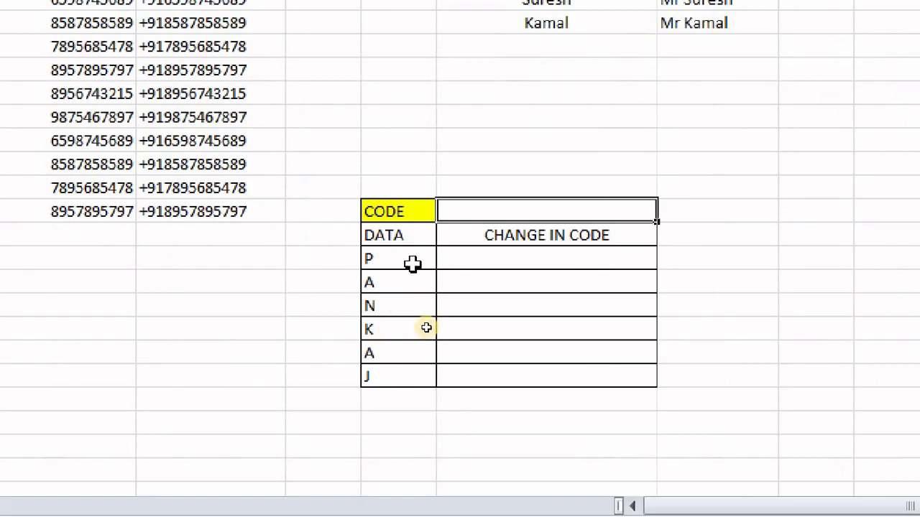
left_click_drag(409, 261, 415, 378)
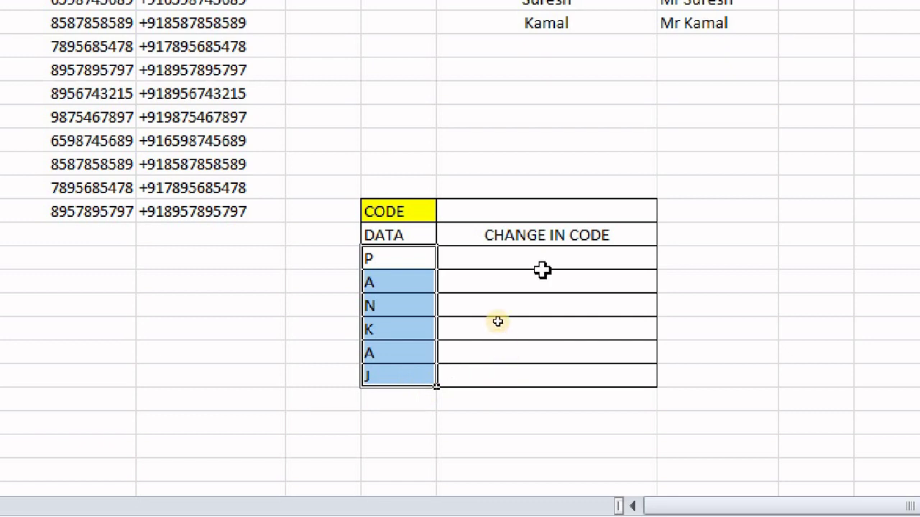
left_click_drag(529, 256, 530, 379)
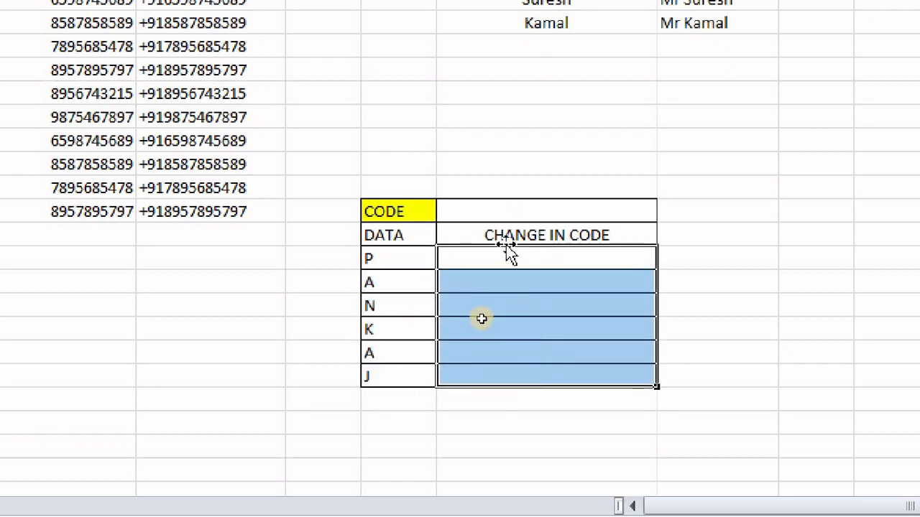
Enter =CODE(G24) for P, giving 80, and fill it down for the other letters
left_click(507, 255)
type("=CO")
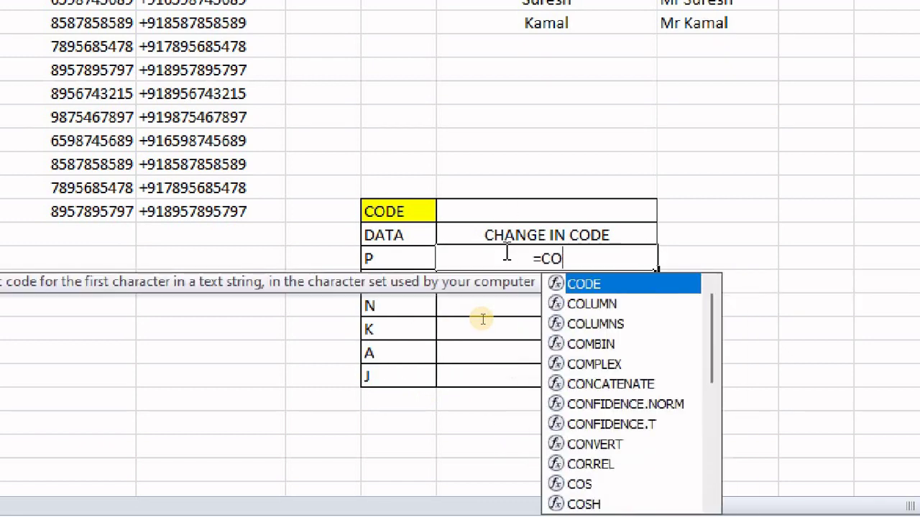
type("DE(")
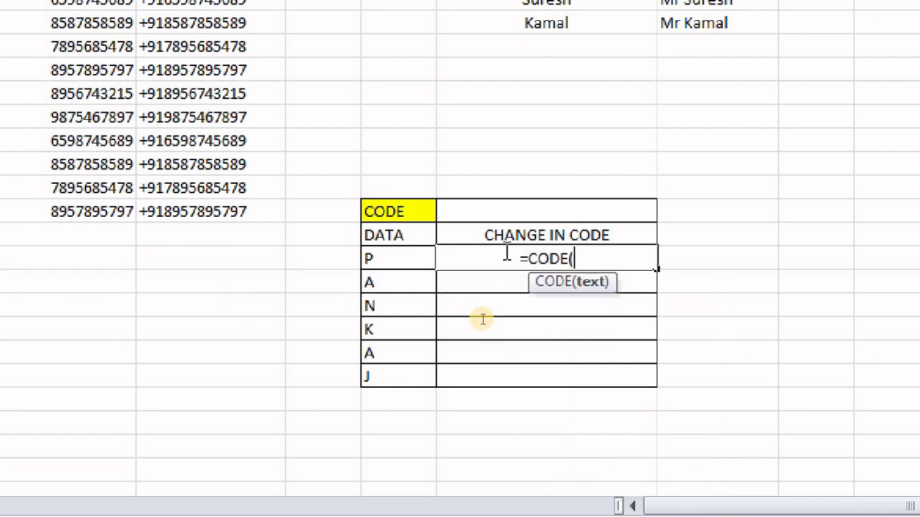
left_click(371, 260)
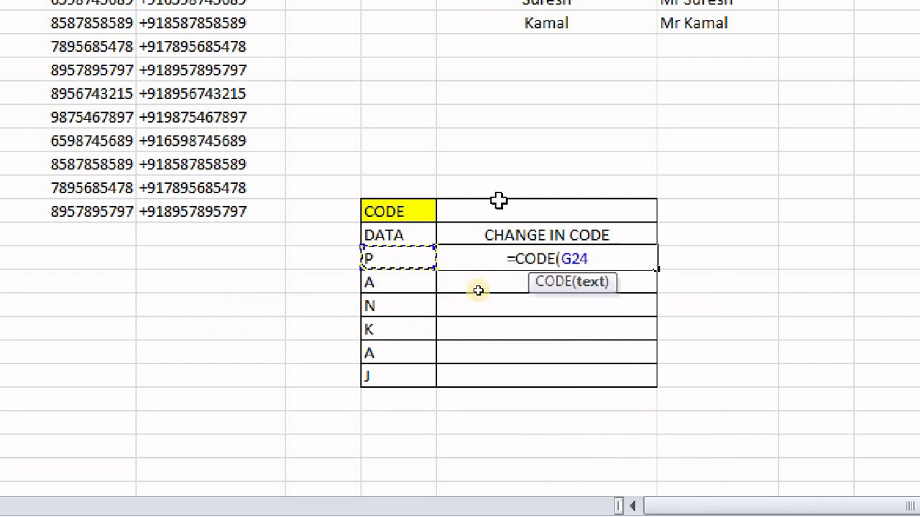
key("Return")
left_click(611, 257)
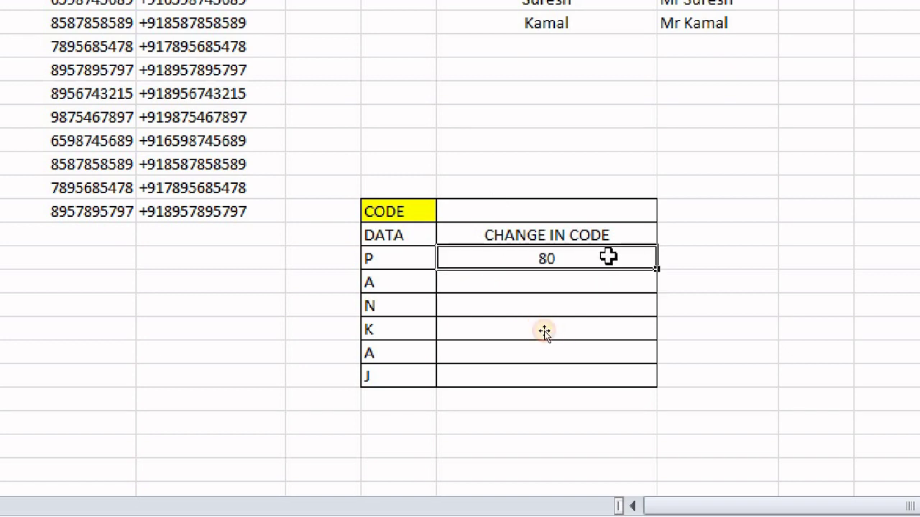
double_click(657, 269)
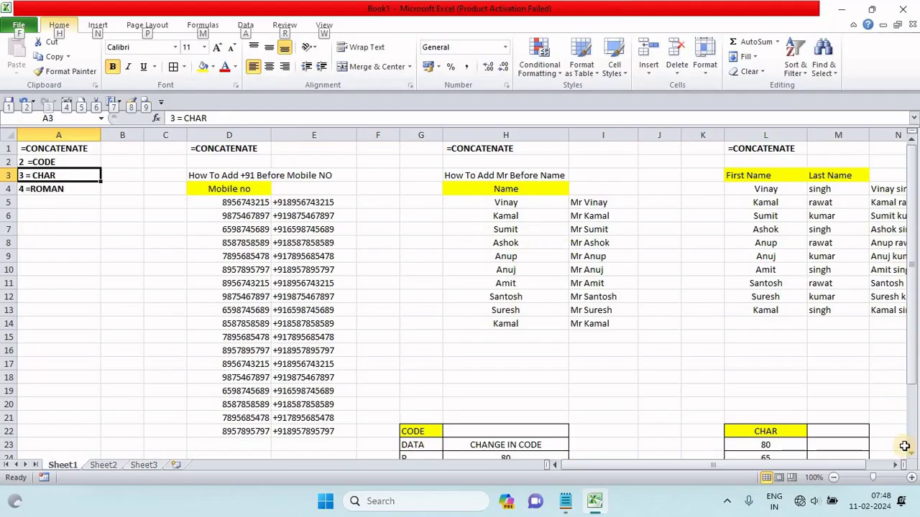
Enter =CHAR(L23) in M23 beside code 80, showing P
left_click(770, 450)
scroll(748, 424, "down", 2)
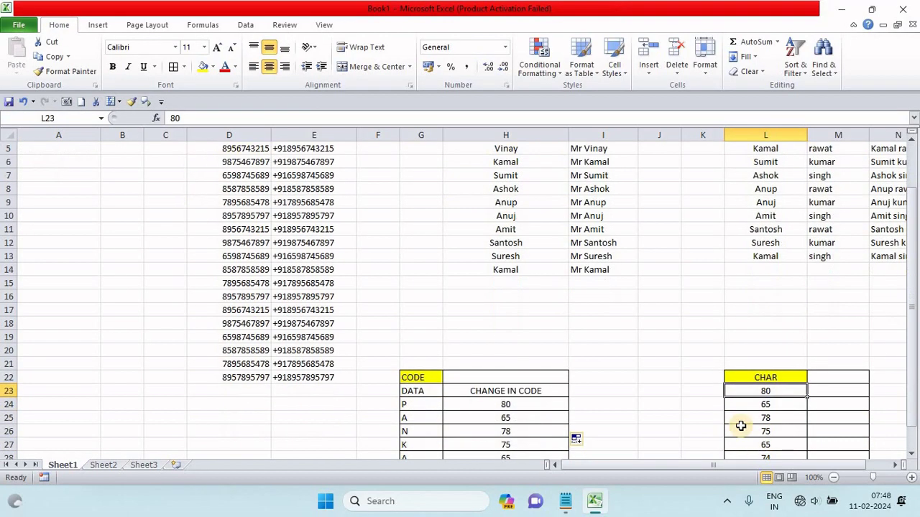
scroll(553, 399, "down", 1)
left_click_drag(515, 369, 519, 432)
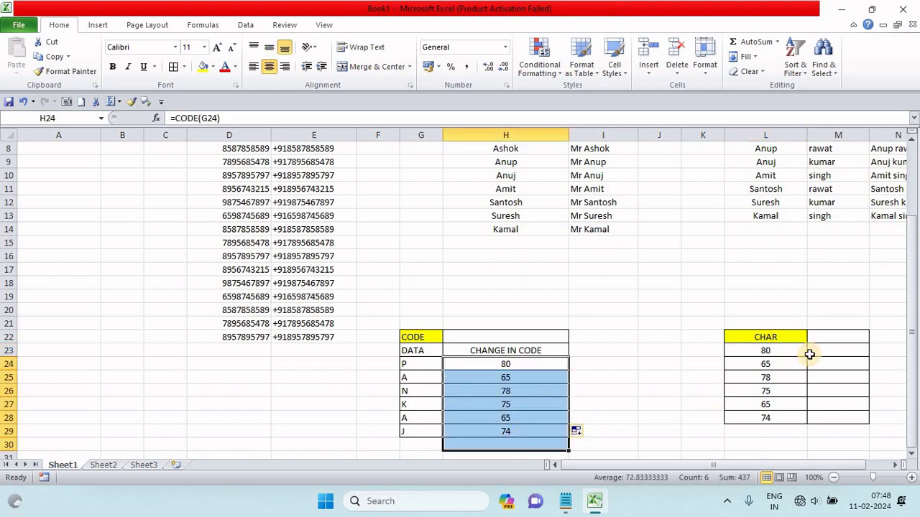
left_click_drag(763, 352, 763, 421)
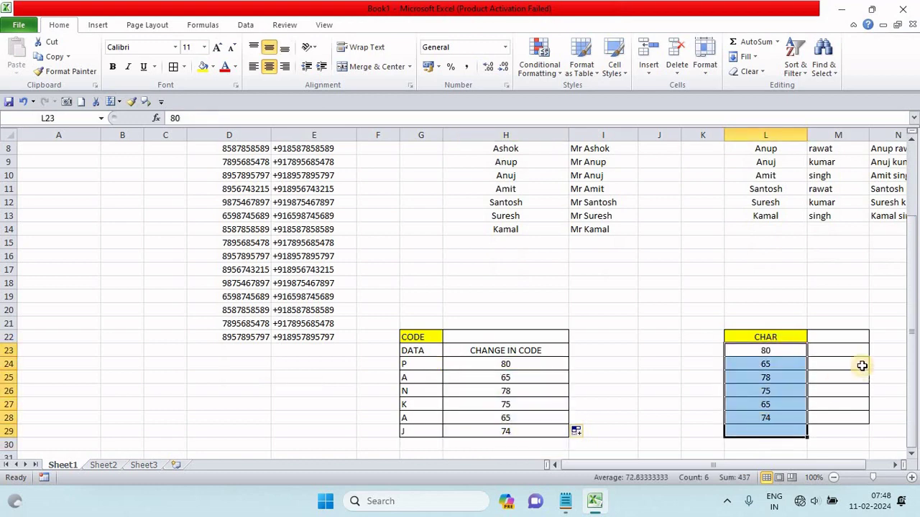
left_click(829, 350)
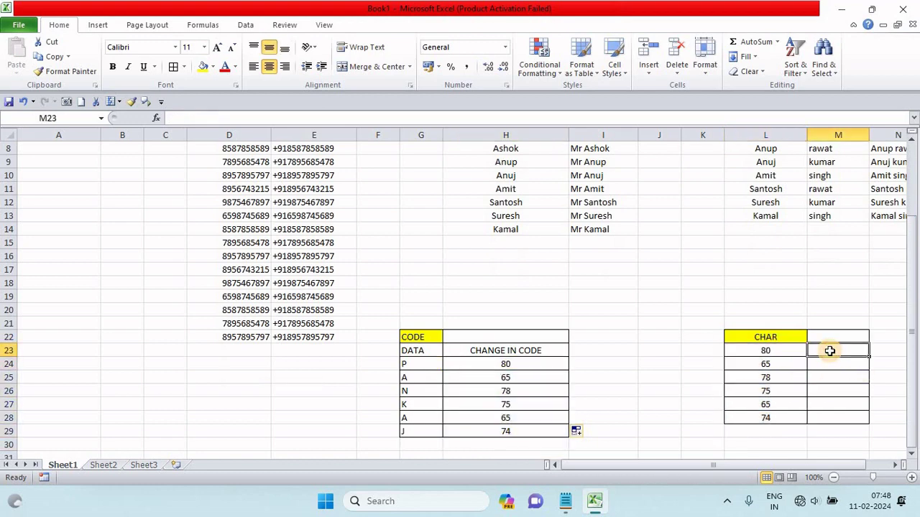
type("=CHAR")
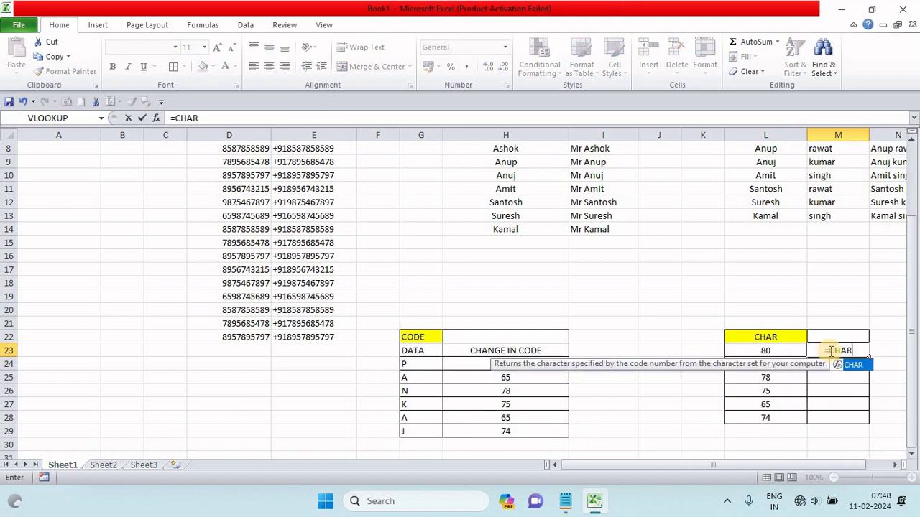
type("(")
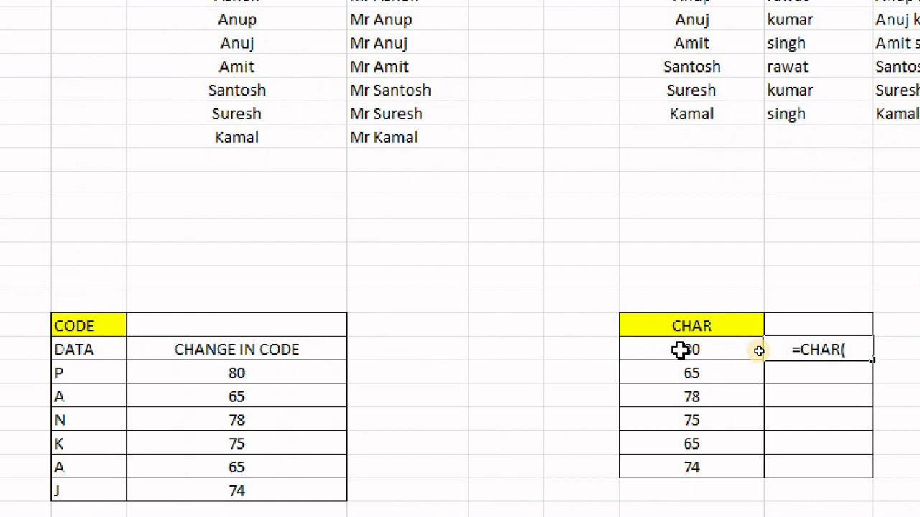
left_click(758, 350)
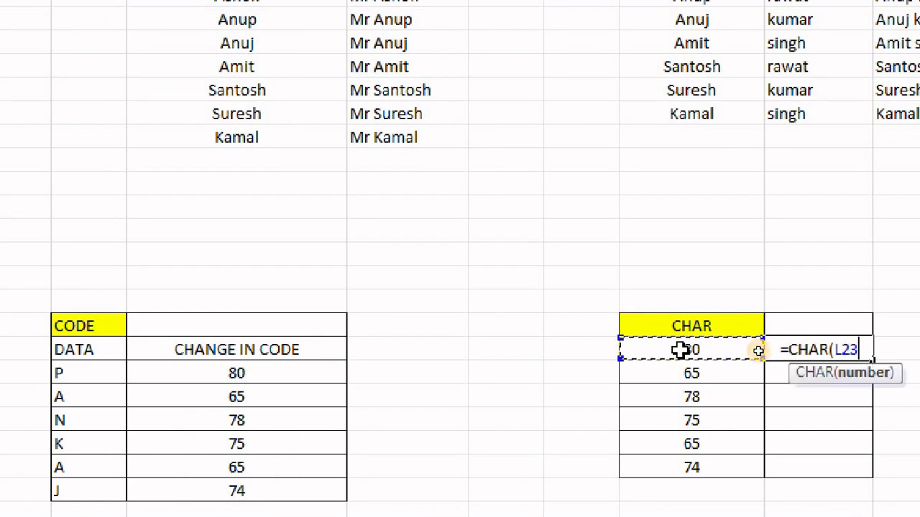
key("Return")
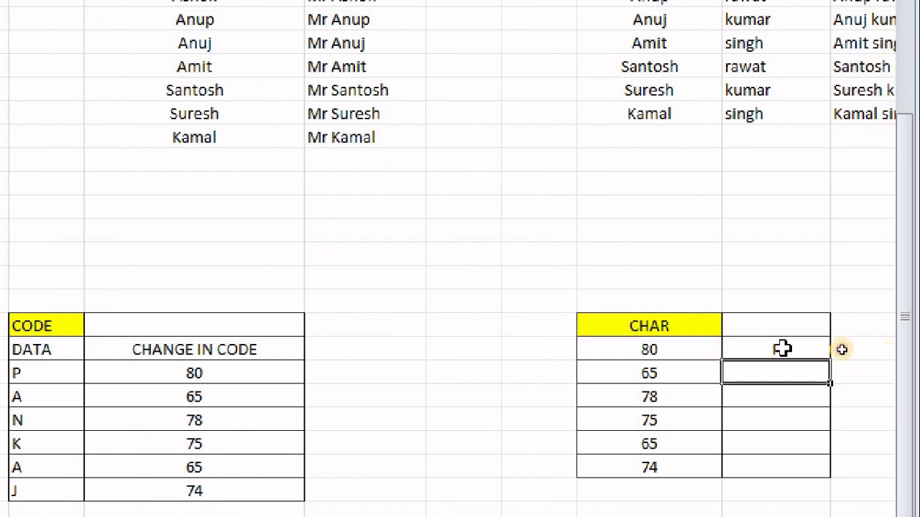
Fill the CHAR formula down to M28 to spell P, A, N, K, A, J
left_click(781, 348)
double_click(830, 361)
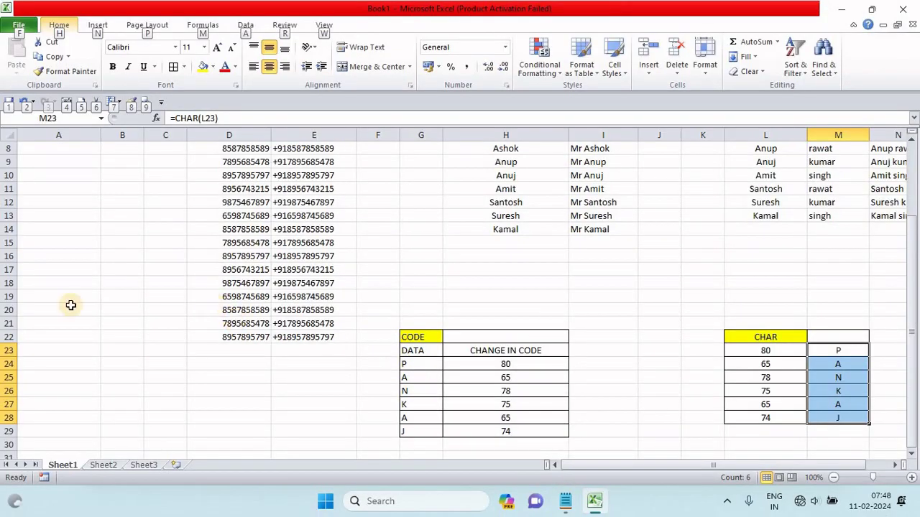
left_click(31, 273)
key("ctrl+Home")
Type a NUMBER heading in B8 with the values 1, 2, 3, 4 below it
key("Down")
key("Down")
key("Down")
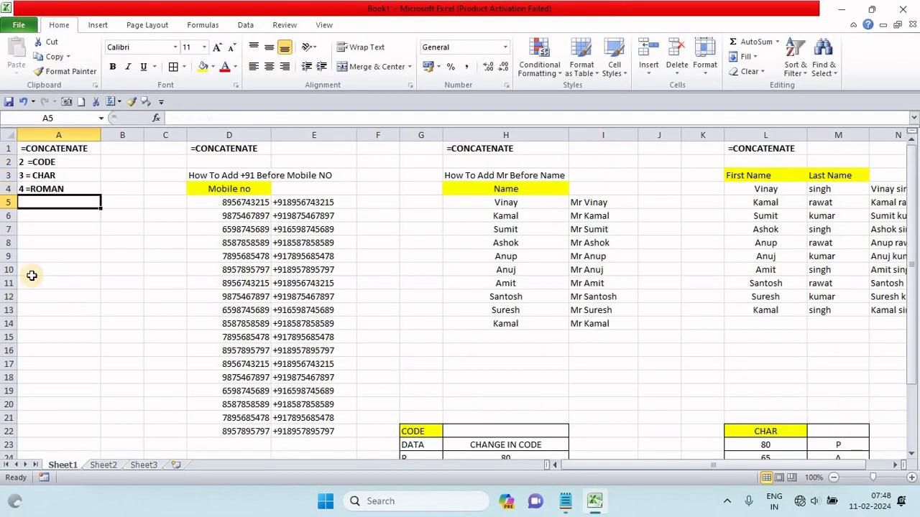
key("Up")
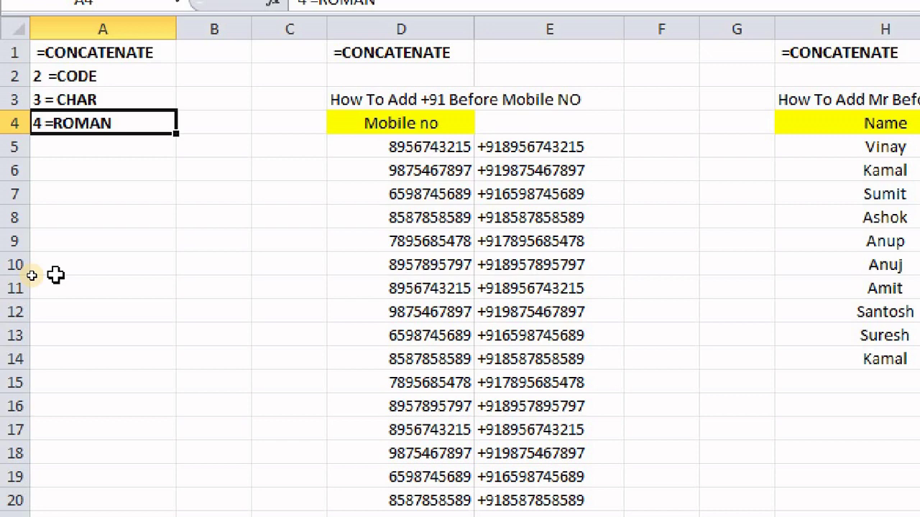
key("Down")
key("Down")
key("Down")
key("Right")
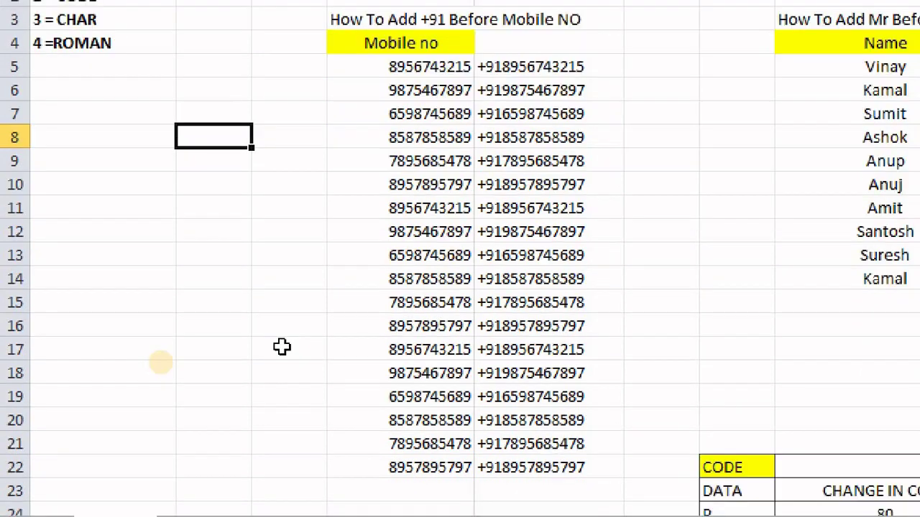
type("NUMBER")
key("Return")
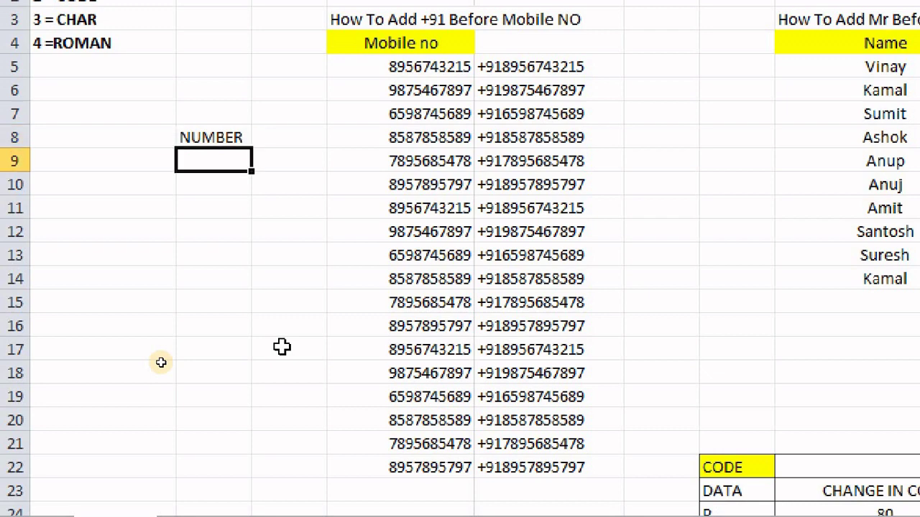
type("1")
key("Return")
type("2")
key("Return")
type("3")
key("Return")
type("4")
key("Return")
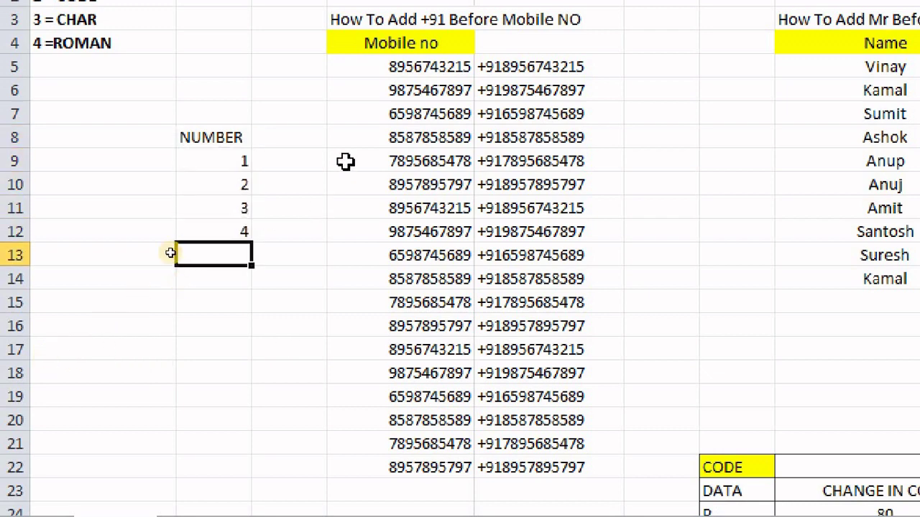
Enter =ROMAN(B9) in C9 and fill it down to show I, II, III, IV
left_click(298, 156)
type("=RO")
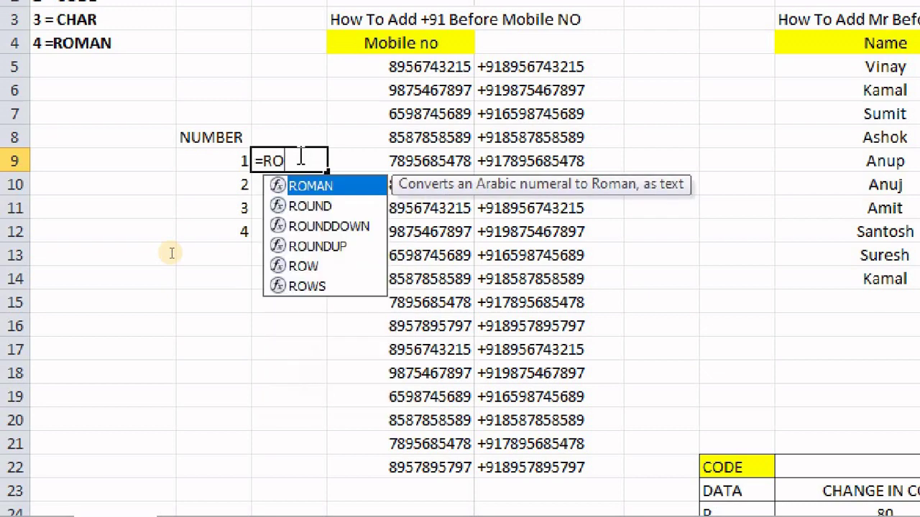
key("Tab")
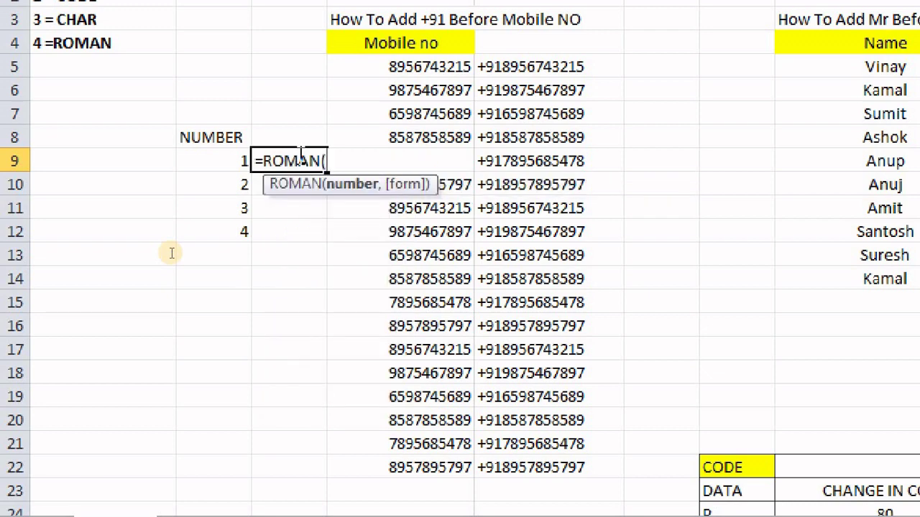
key("Left")
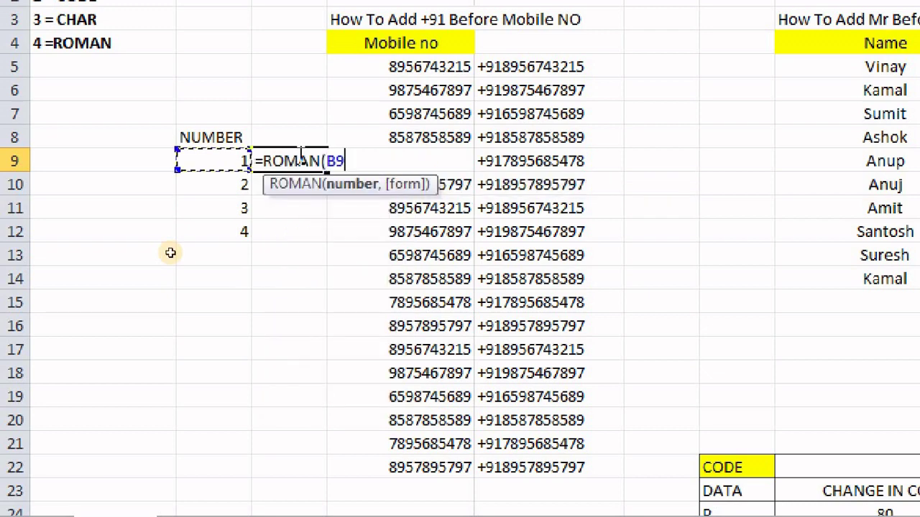
key("Return")
left_click(298, 162)
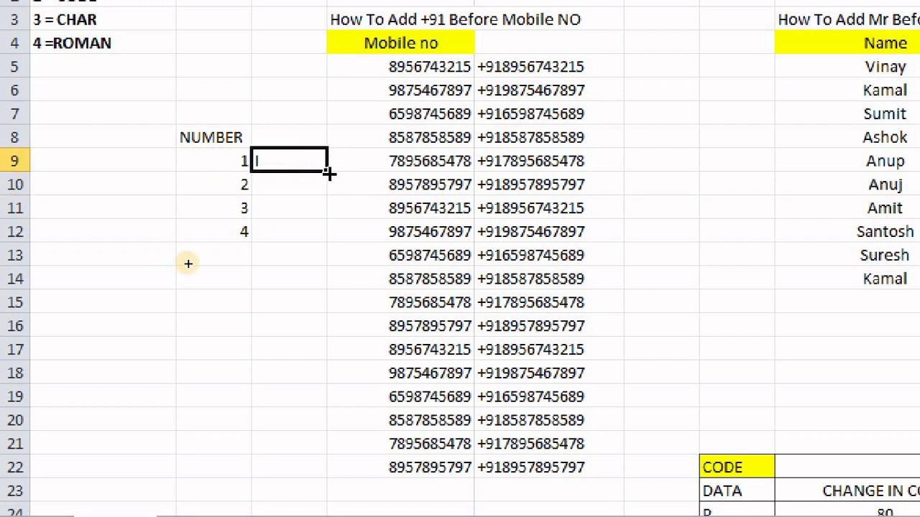
double_click(327, 173)
Point out the CODE, CHAR and ROMAN entries in the function list
left_click(181, 308)
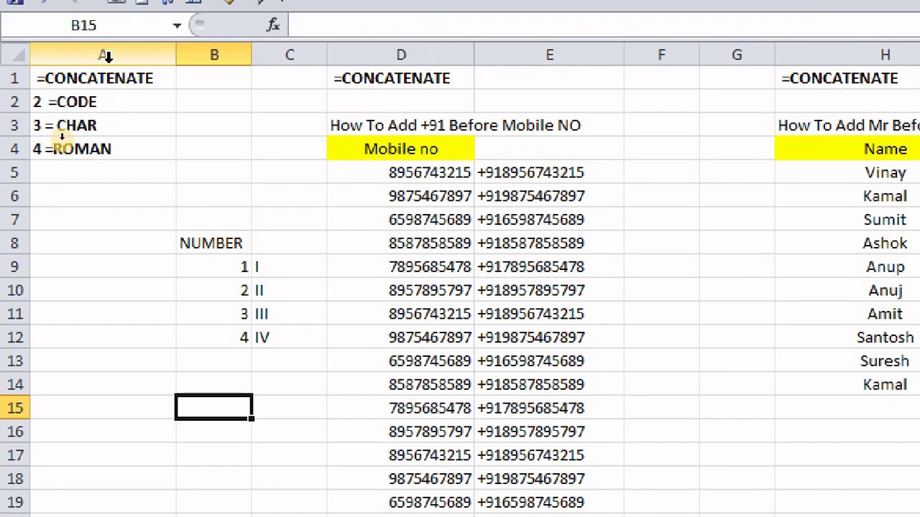
left_click(101, 102)
left_click(104, 127)
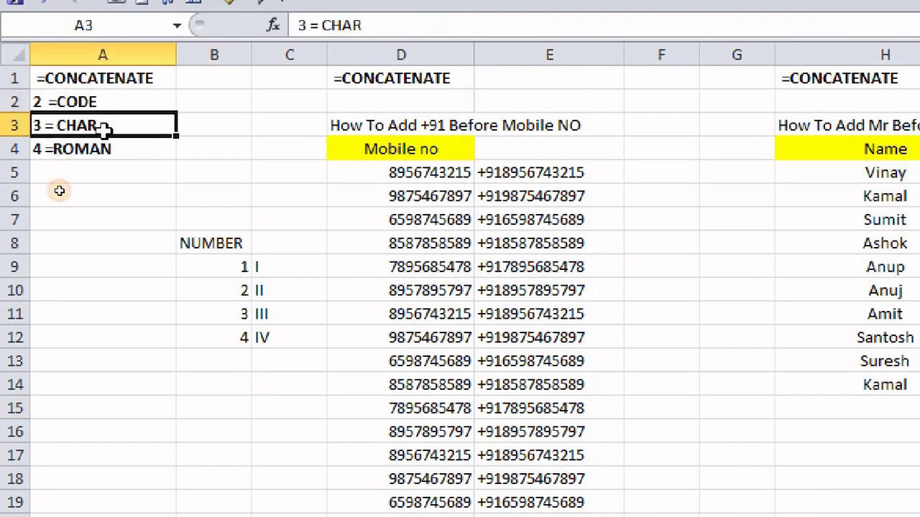
left_click(103, 152)
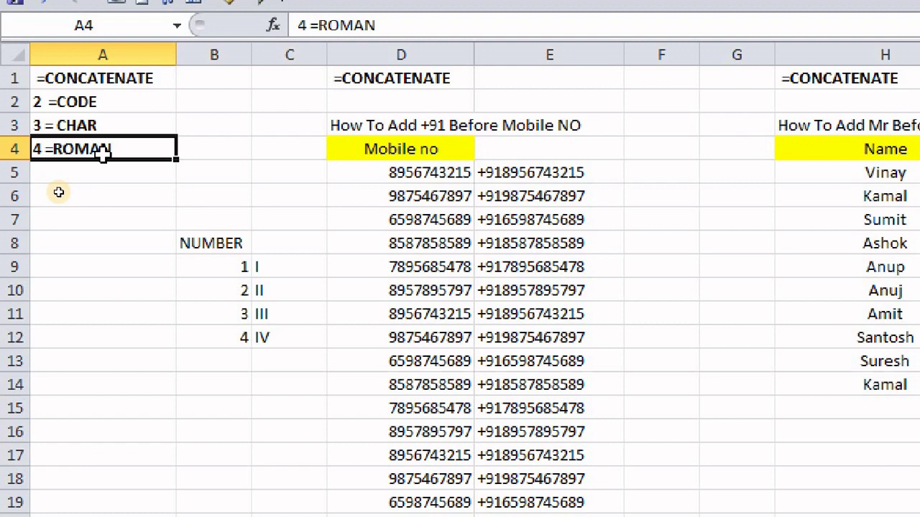